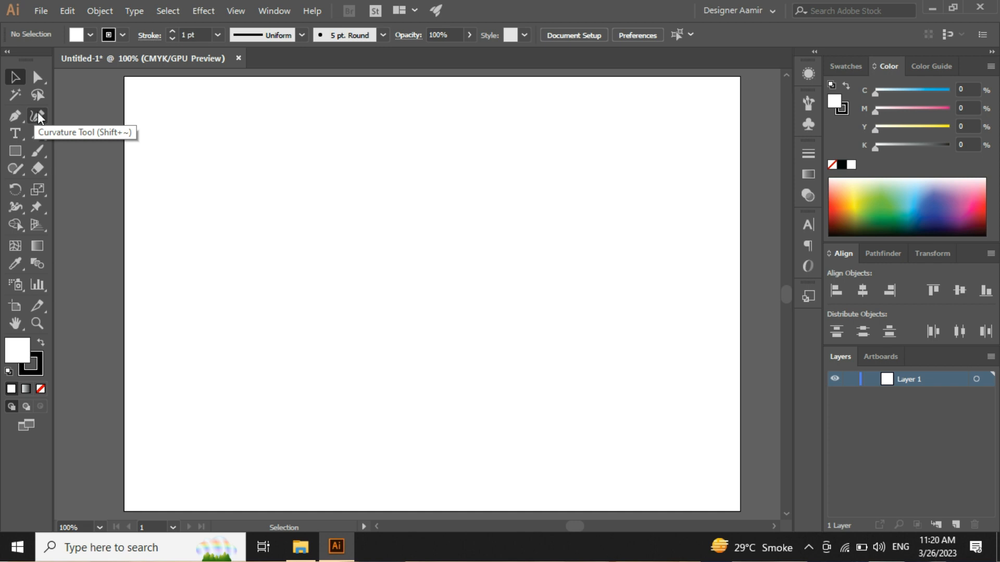
Step: Draw an open, self-crossing path of straight segments with eleven anchor points across the artboard using the Pen tool
click(37, 112)
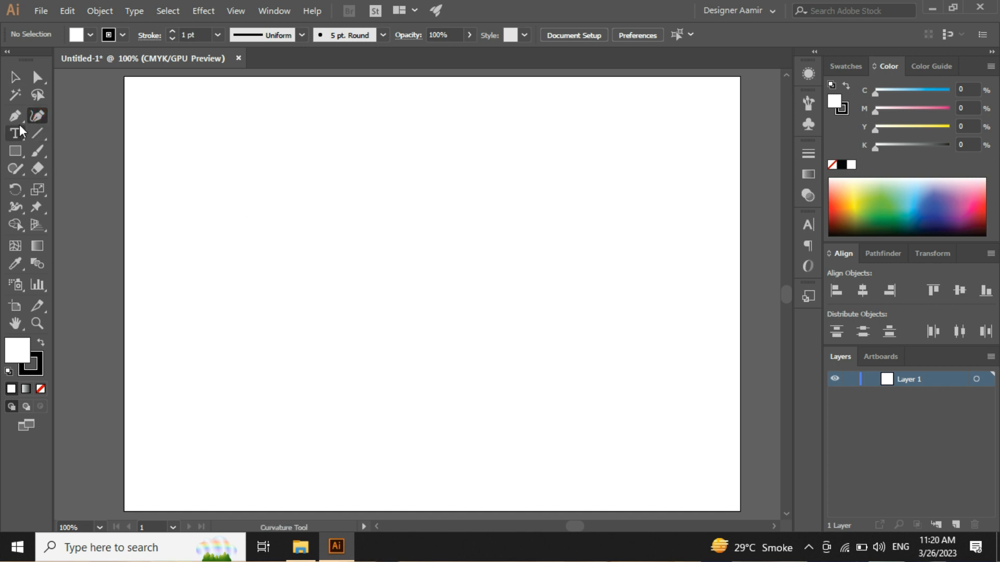
click(14, 115)
click(242, 265)
click(328, 215)
click(520, 215)
click(563, 264)
click(506, 343)
click(369, 340)
click(326, 258)
click(279, 145)
click(402, 179)
click(494, 195)
click(488, 238)
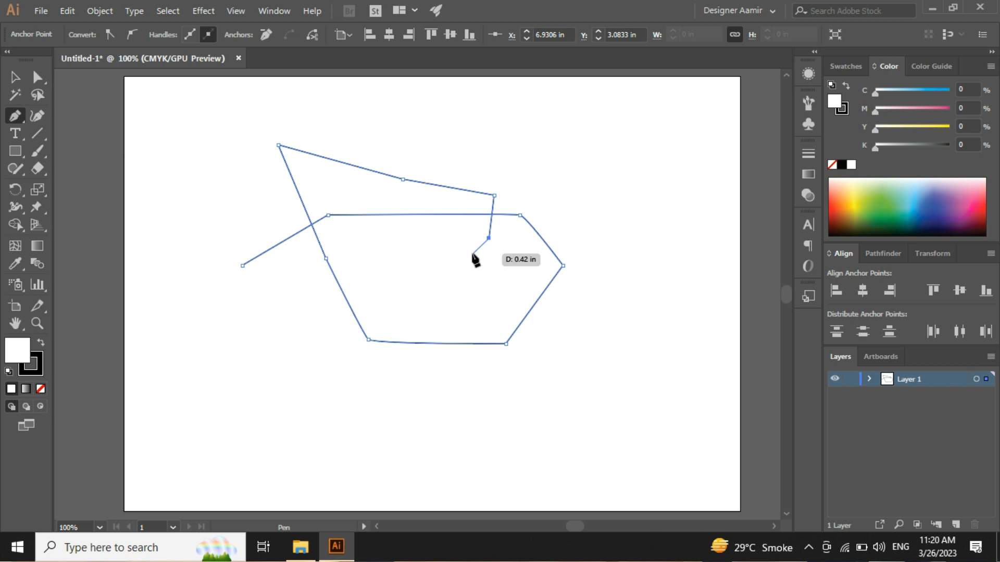
Step: Undo all anchor points of the self-crossing path to clear the artboard
key(ctrl+z)
key(ctrl+z)
key(ctrl+z)
key(ctrl+z)
key(ctrl+z)
key(ctrl+z)
key(ctrl+z)
key(ctrl+z)
key(ctrl+z)
key(ctrl+z)
key(ctrl+z)
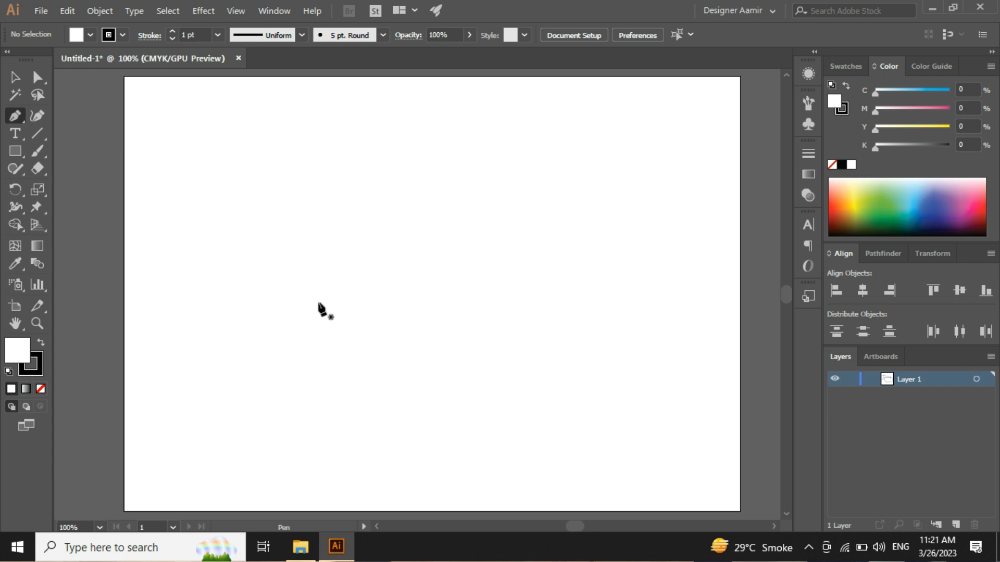
Step: Draw a closed, nearly square path about 3.61 in wide and 3.46 in tall near the artboard's centre with the Pen tool
click(326, 194)
shift+click(517, 211)
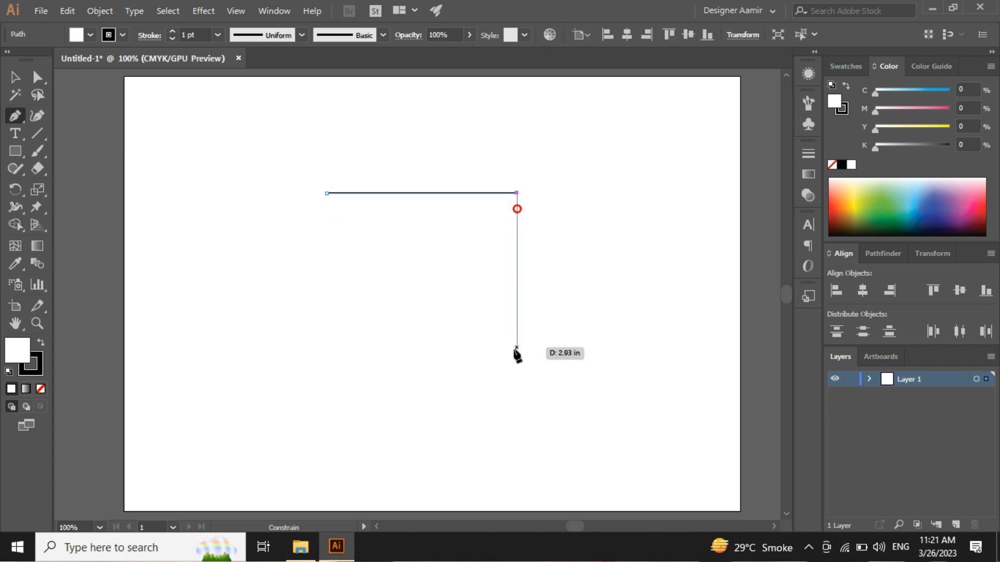
click(516, 375)
shift+click(326, 375)
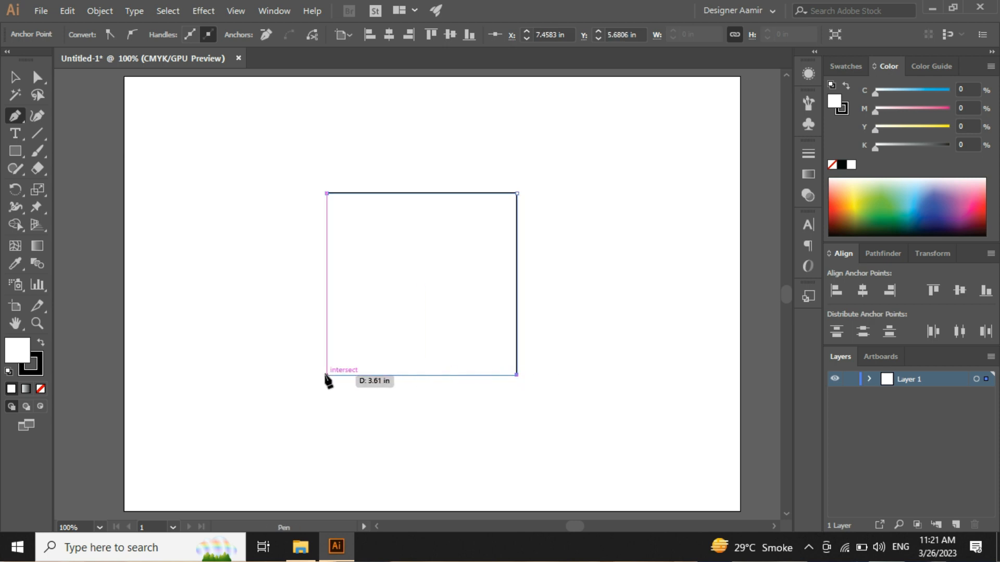
click(326, 193)
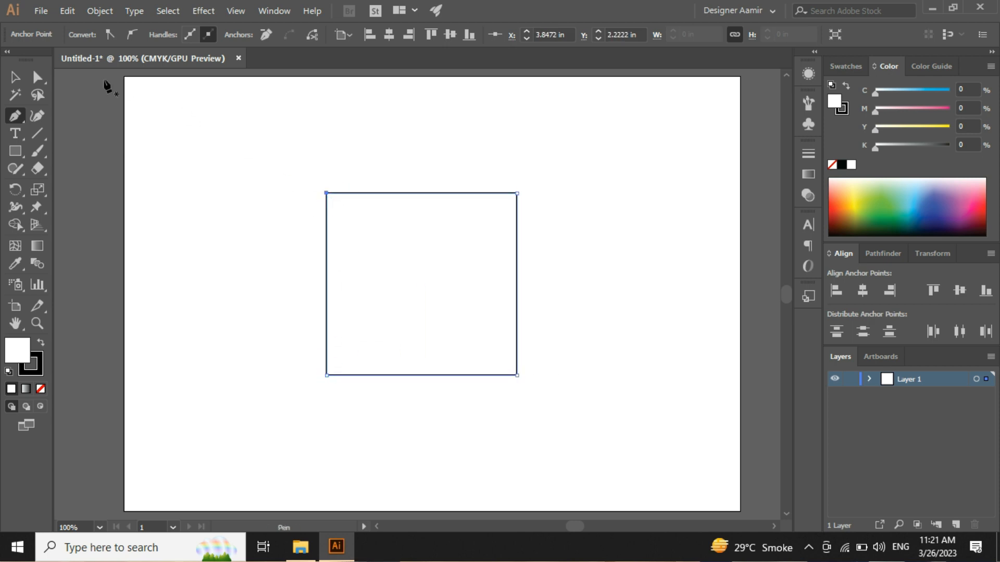
Step: Round all four corners of the square to the maximum radius to make a near-circle
key(v)
click(237, 214)
drag(255, 168, 511, 377)
click(37, 77)
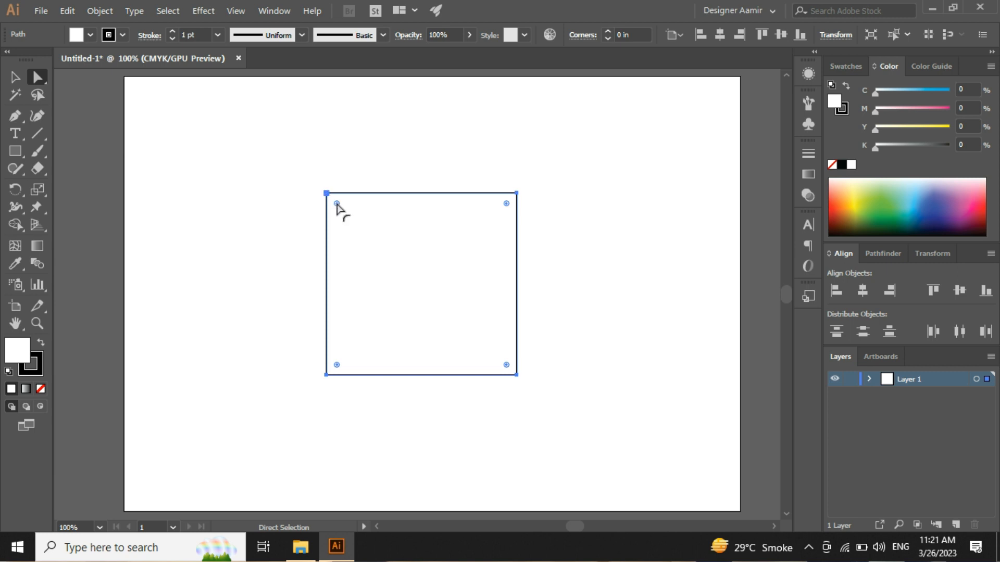
drag(336, 204, 424, 295)
click(579, 308)
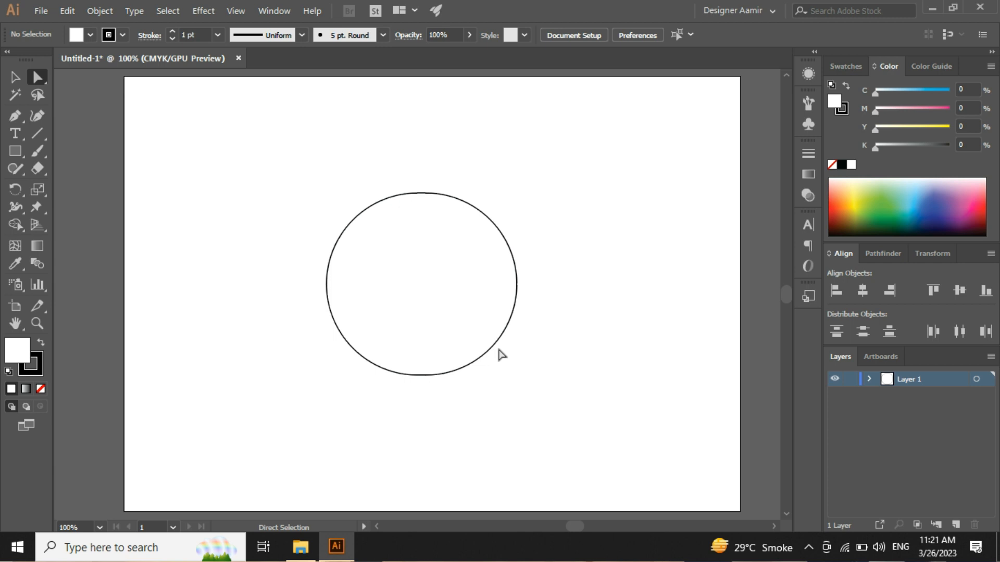
Step: Delete the rounded shape from the artboard
key(v)
mouse_move(611, 421)
mouse_down()
mouse_move(302, 276)
mouse_move(197, 173)
mouse_up()
key(Delete)
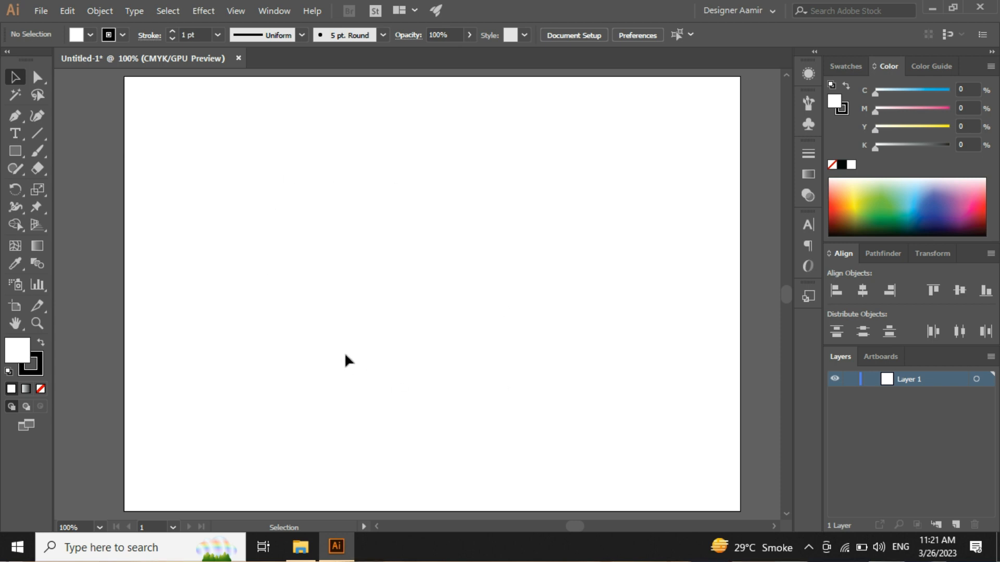
Step: Draw a closed egg-shaped path with four smooth points using the Curvature tool
click(36, 117)
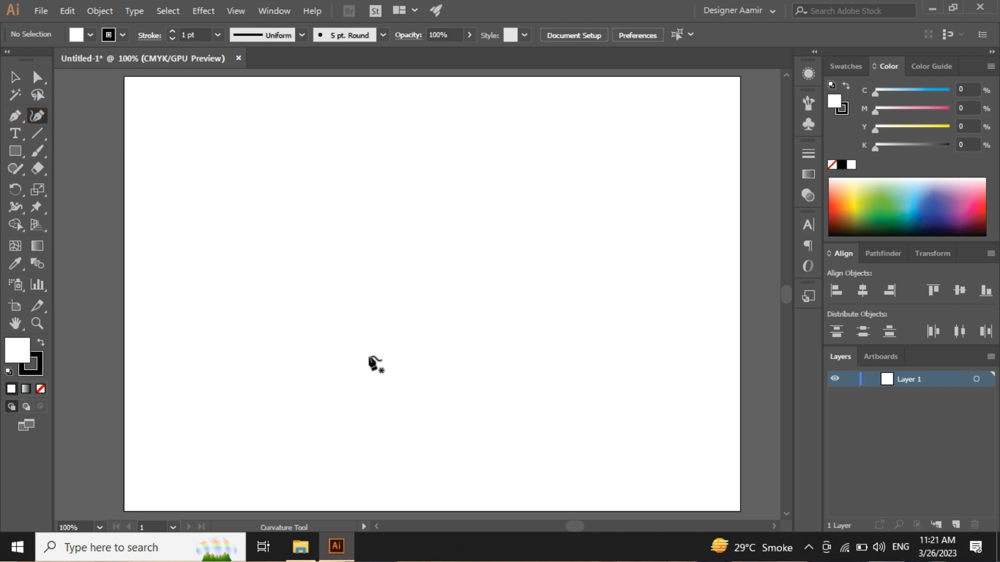
click(275, 273)
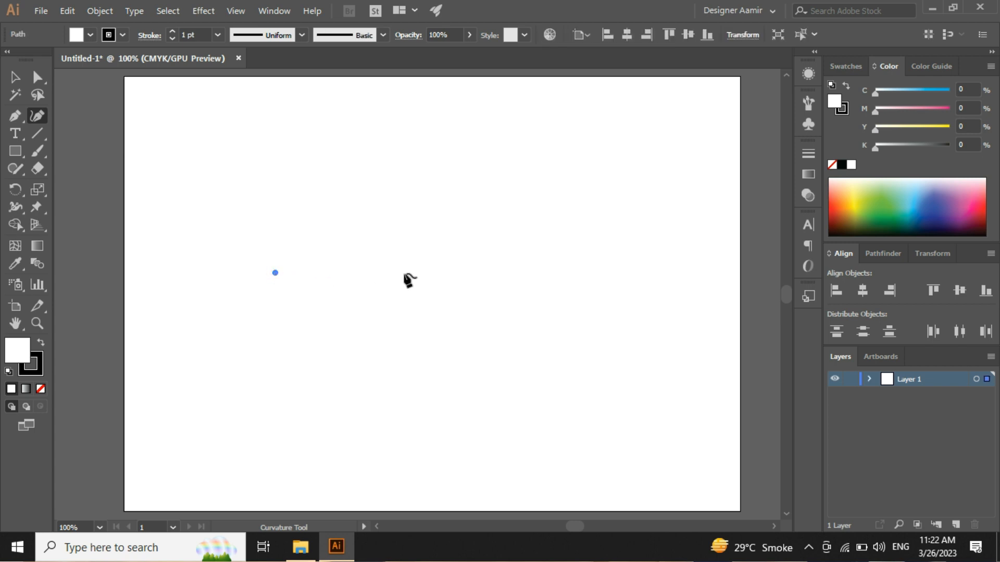
click(564, 272)
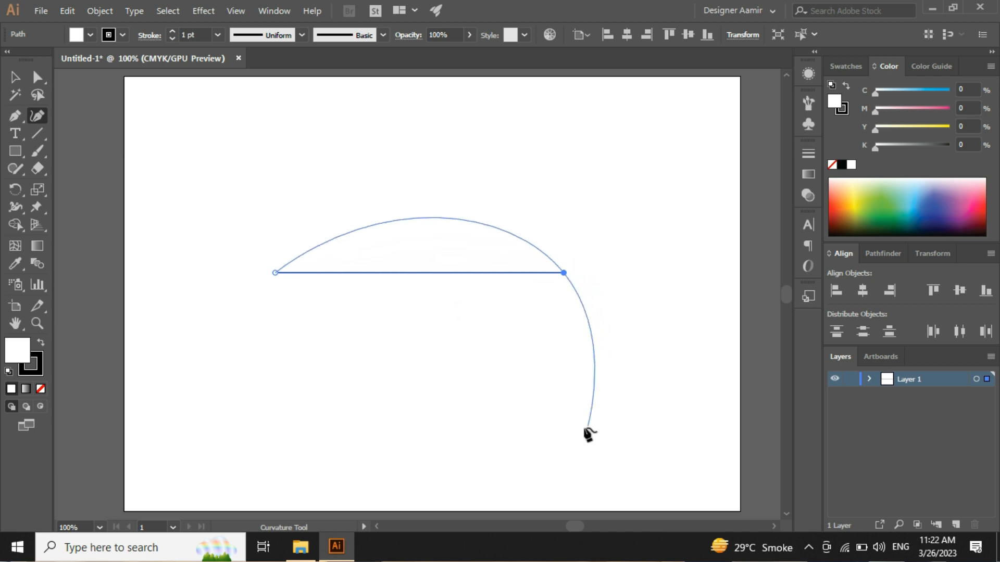
click(632, 439)
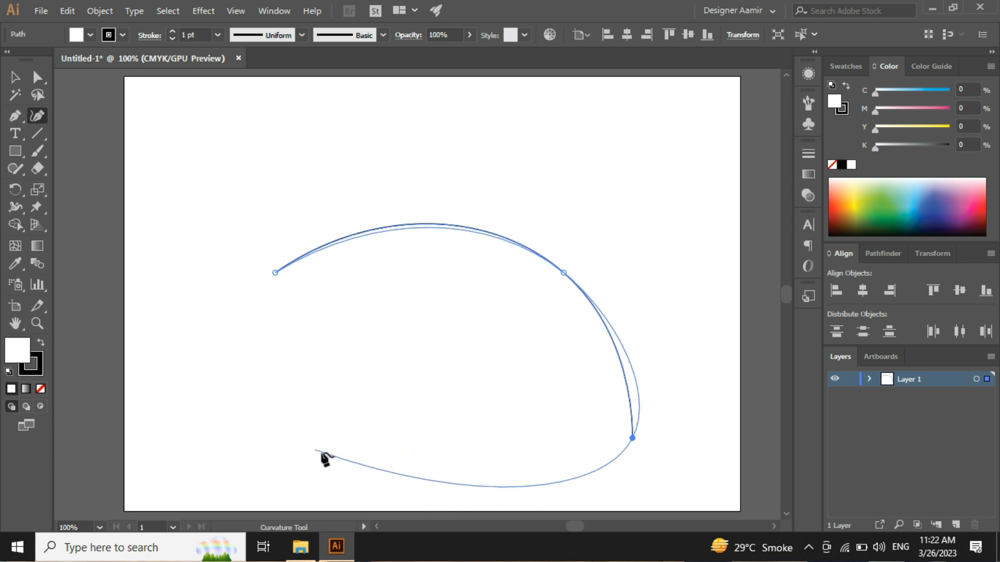
drag(260, 409, 257, 367)
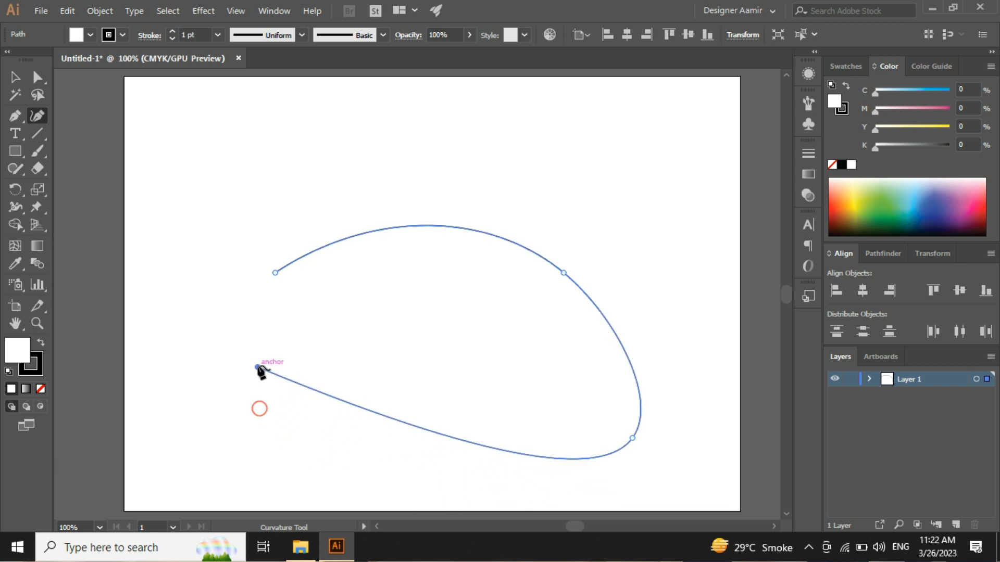
click(275, 273)
key(v)
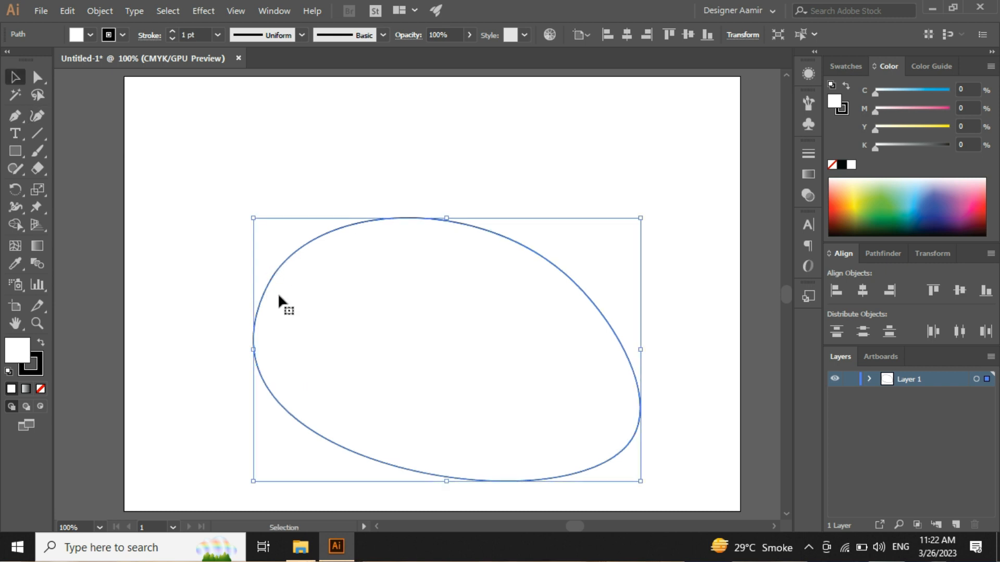
Step: Rotate the egg-shaped path and reposition it toward the artboard's upper middle
click(213, 254)
drag(206, 194, 714, 515)
click(698, 457)
drag(665, 300, 548, 356)
drag(646, 485, 620, 308)
drag(564, 419, 548, 344)
Step: Delete the rotated egg-shaped path
click(690, 206)
drag(657, 408, 458, 281)
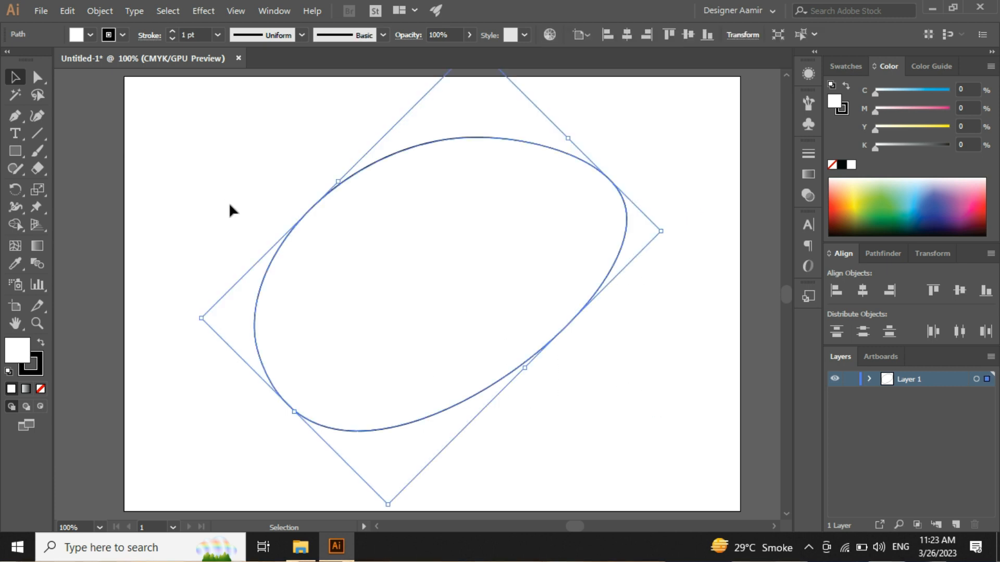
key(Delete)
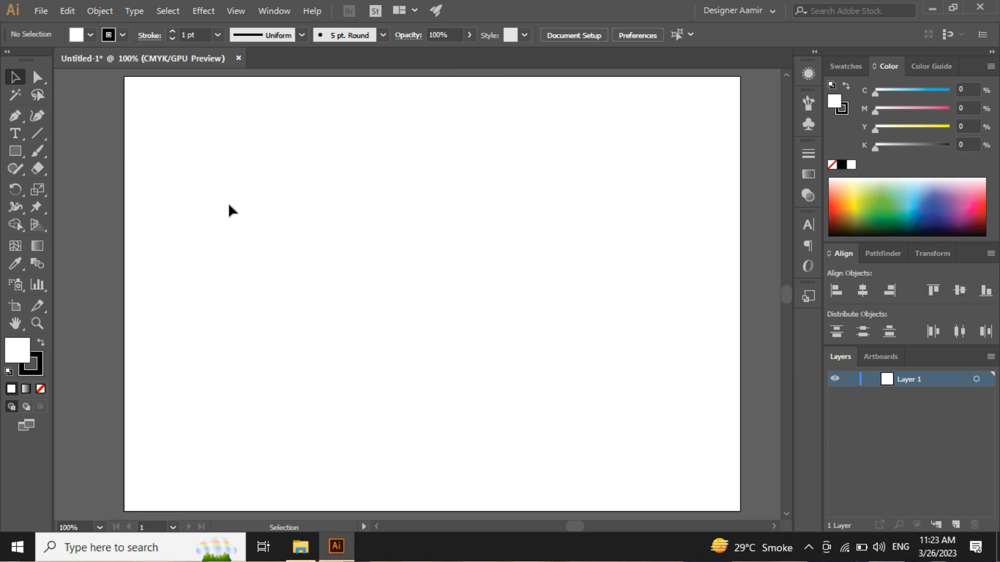
Step: Draw a closed, irregular seven-point outline with a horizontal top edge, vertical right edge and inward notch using the Pen tool
click(16, 113)
click(255, 202)
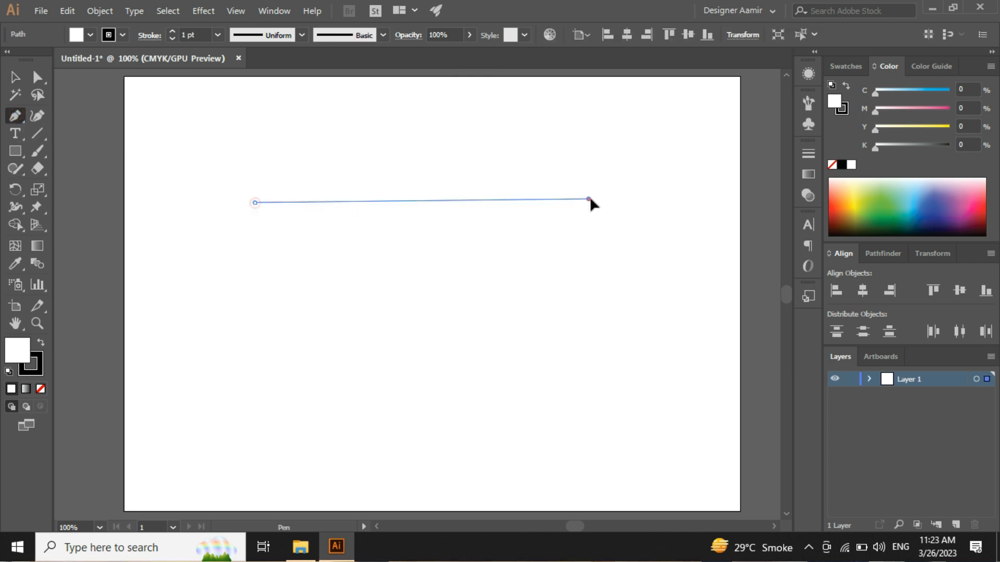
click(588, 199)
key(ctrl+z)
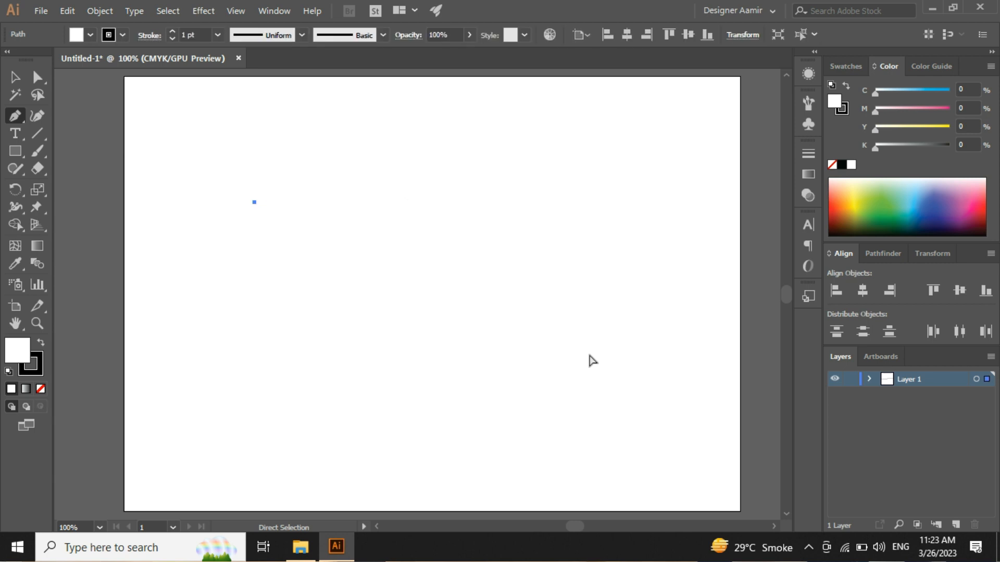
click(593, 201)
click(592, 430)
click(290, 402)
click(476, 281)
click(276, 277)
click(159, 301)
click(254, 202)
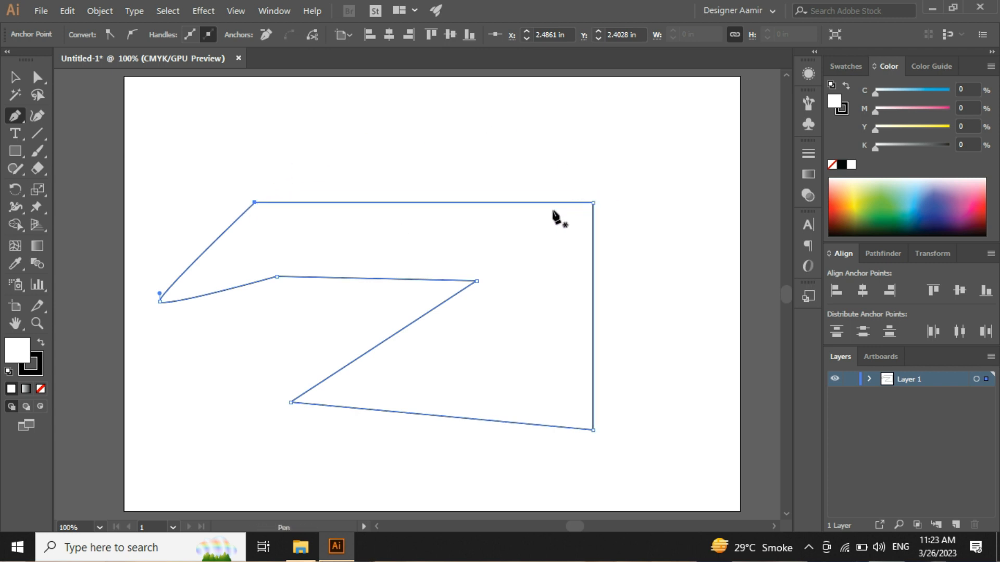
Step: Bow the outline's top edge upward and its right edge outward into arcs with the Curvature tool
click(43, 112)
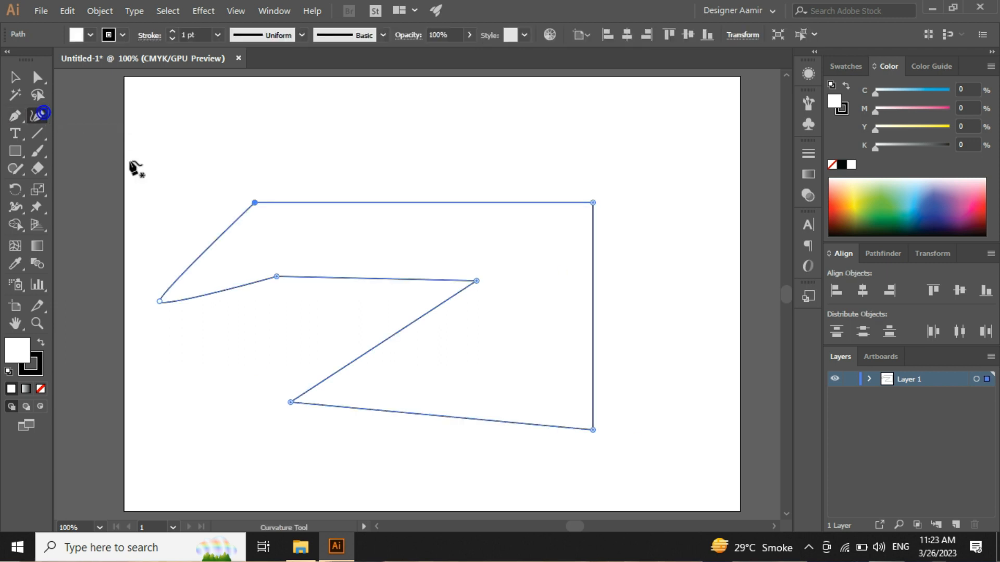
click(421, 203)
drag(421, 202, 425, 84)
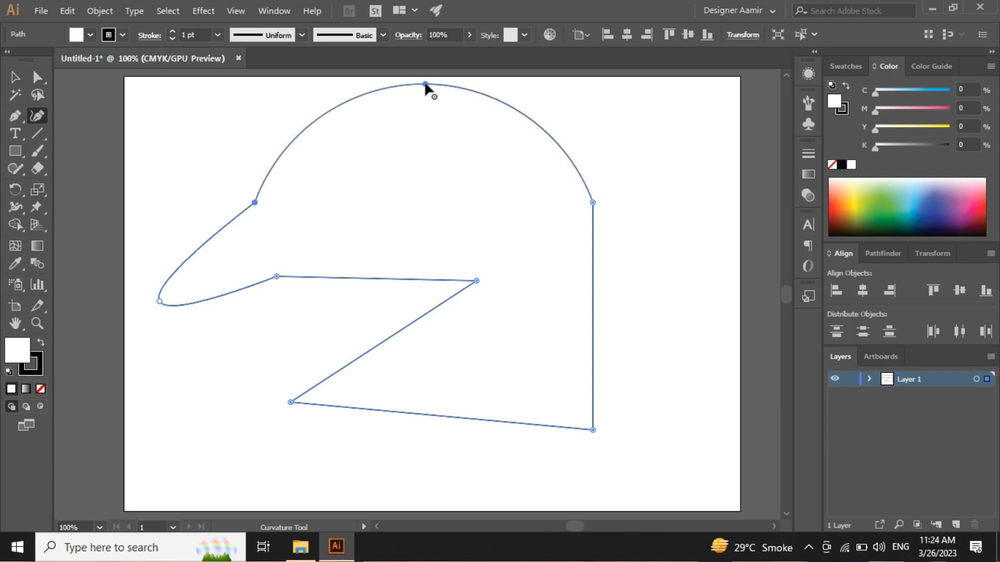
click(593, 316)
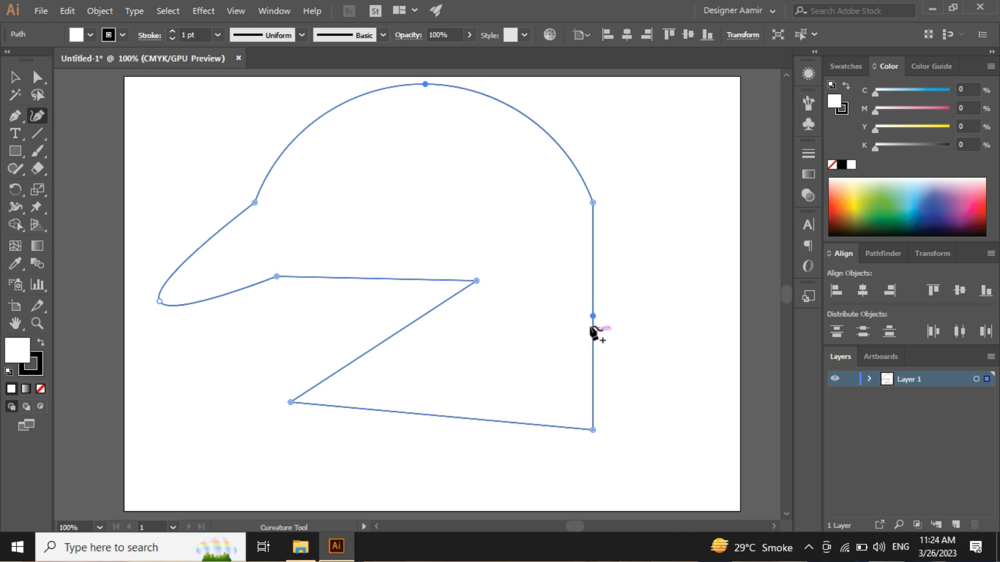
drag(593, 316, 677, 320)
Step: Curve the notch's diagonal edge toward the lower right and its horizontal edge upward into arcs
click(390, 338)
drag(389, 339, 432, 366)
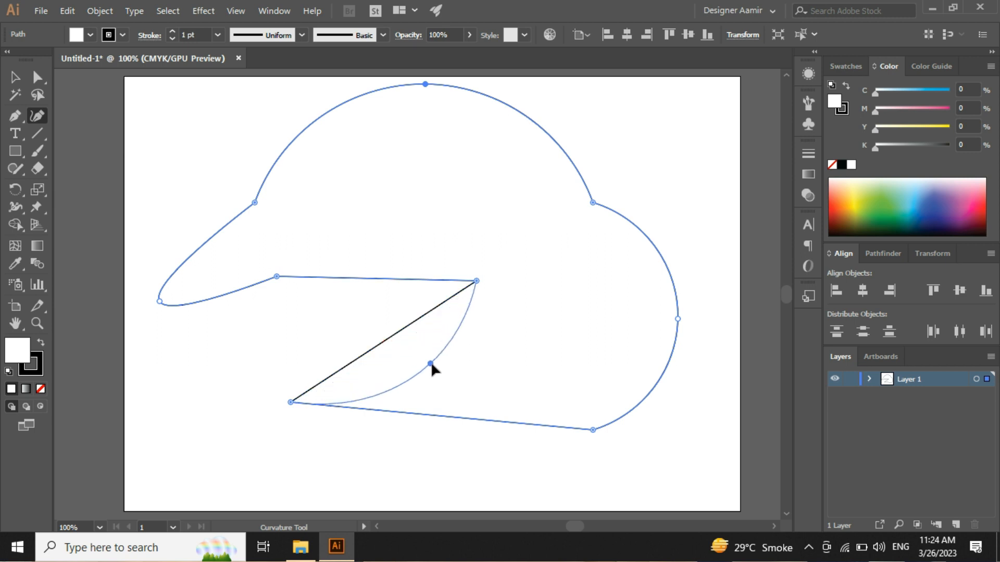
drag(363, 278, 378, 217)
key(ctrl+z)
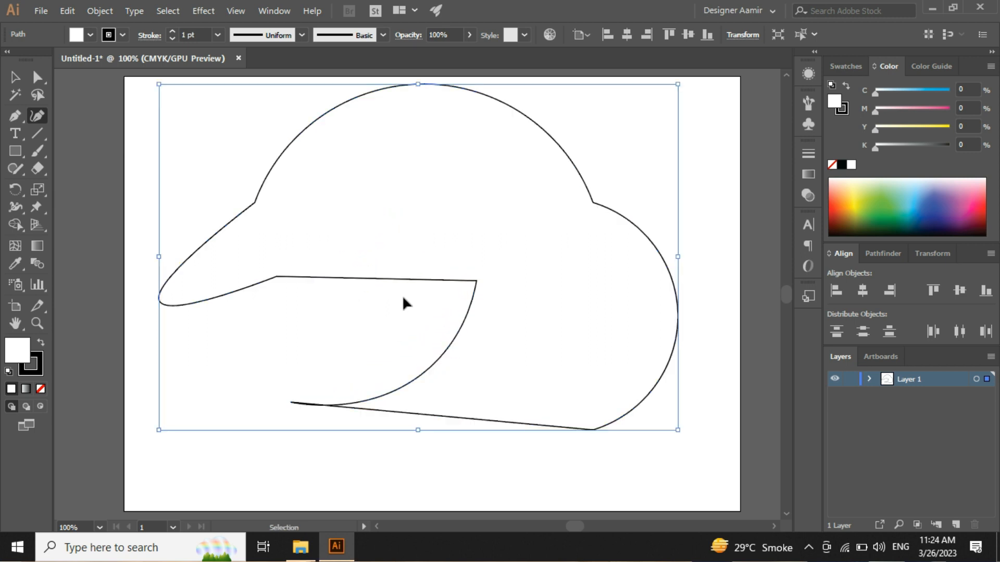
drag(363, 279, 369, 202)
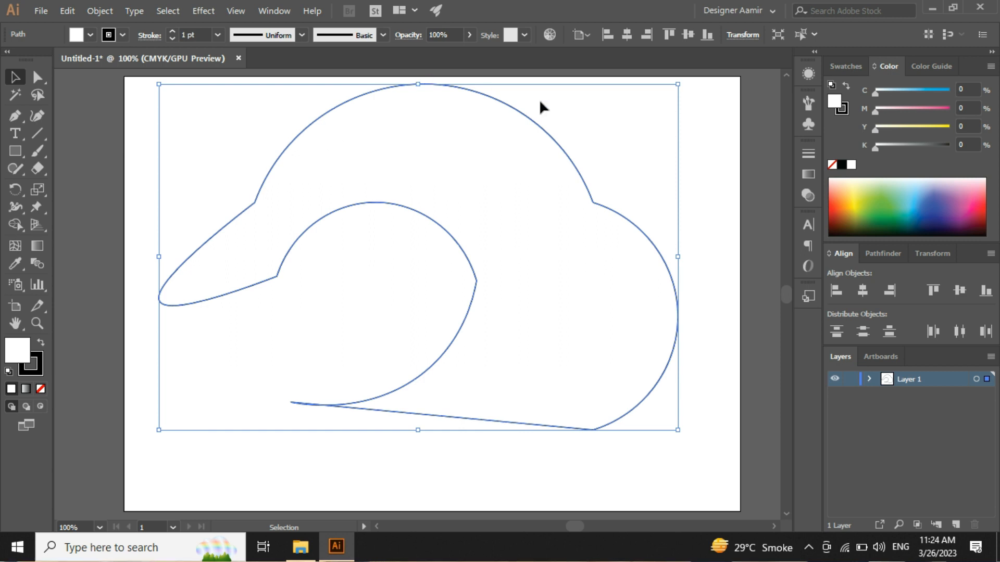
click(330, 327)
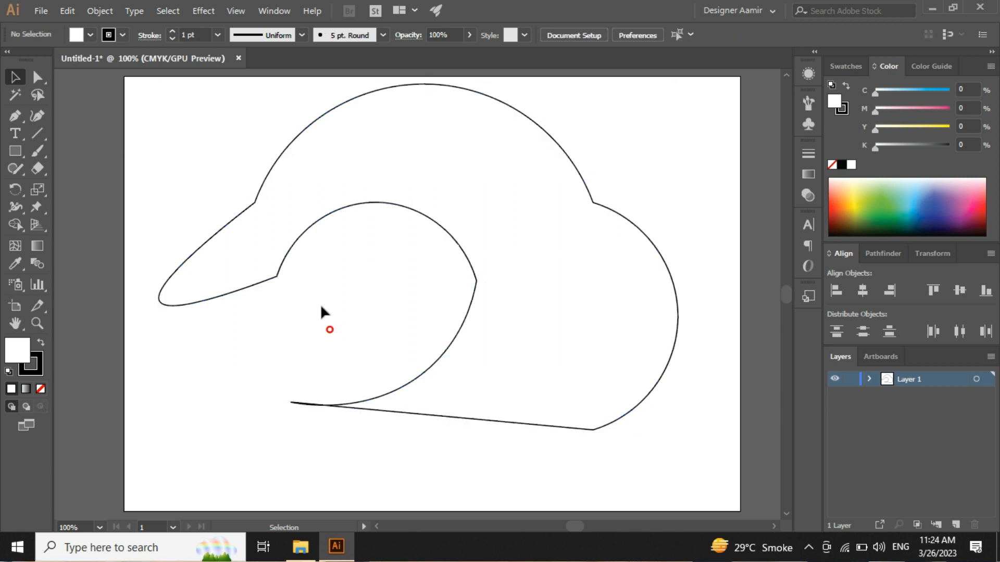
Step: Delete the whole curved outline from the artboard
scroll(330, 327, down, 1)
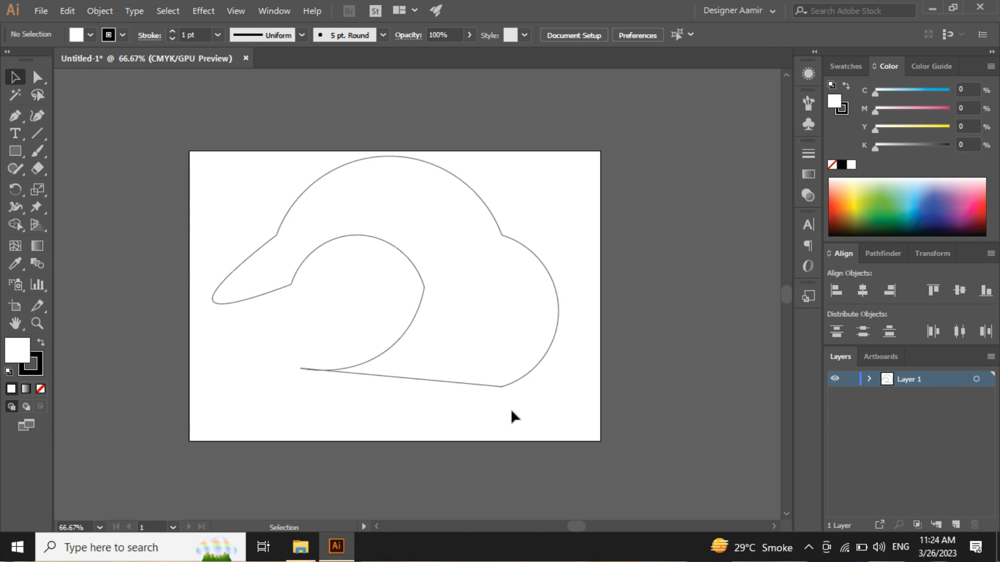
drag(562, 417, 235, 161)
scroll(330, 241, up, 2)
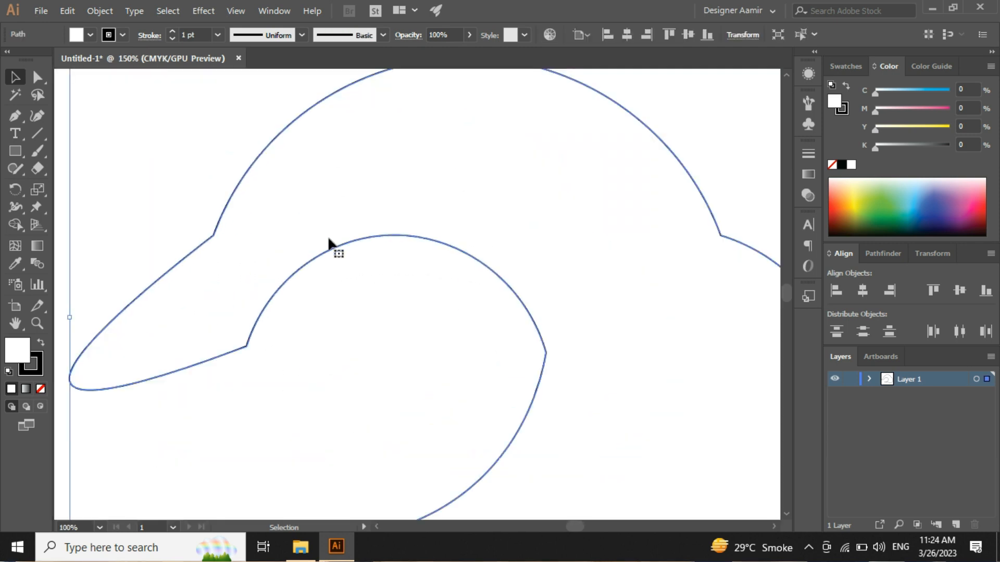
scroll(331, 241, down, 2)
drag(374, 256, 385, 259)
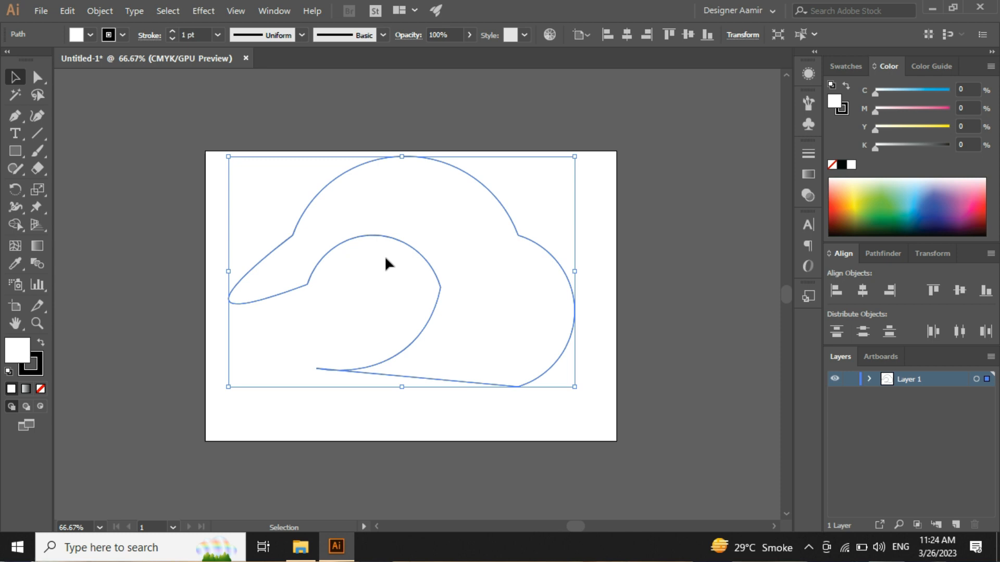
key(Delete)
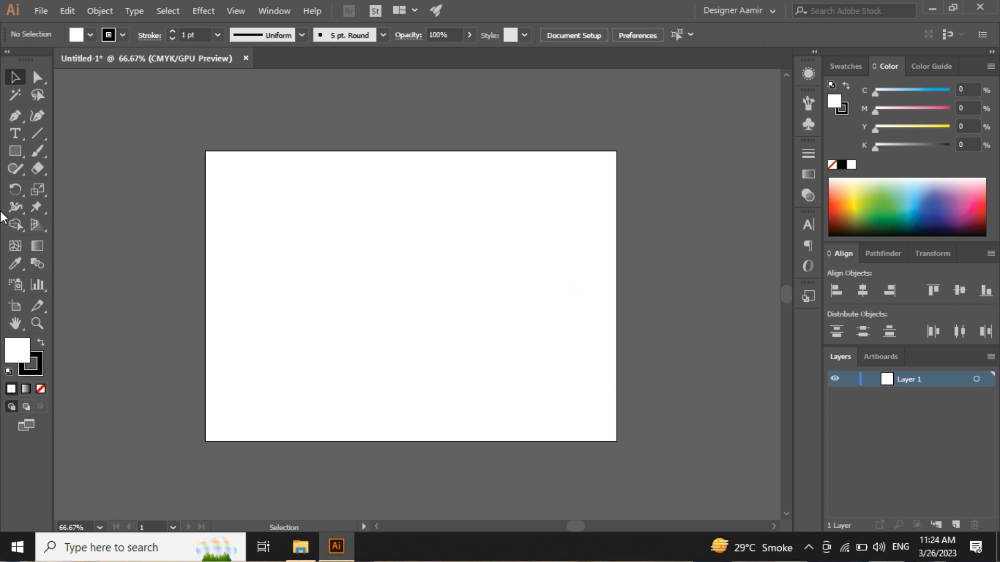
Step: Draw a closed, nearly square four-point path near the artboard's centre with the Pen tool
click(15, 115)
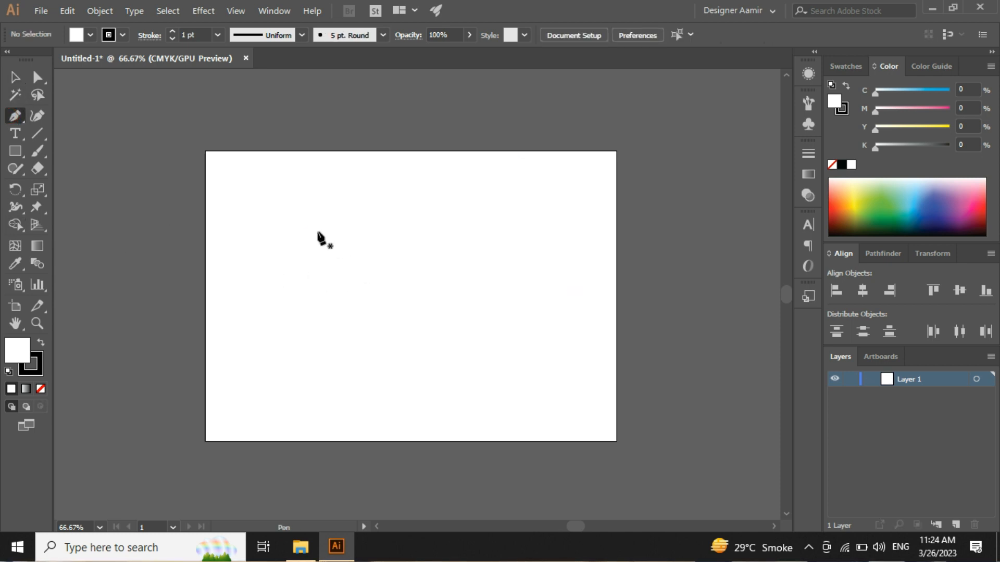
click(322, 227)
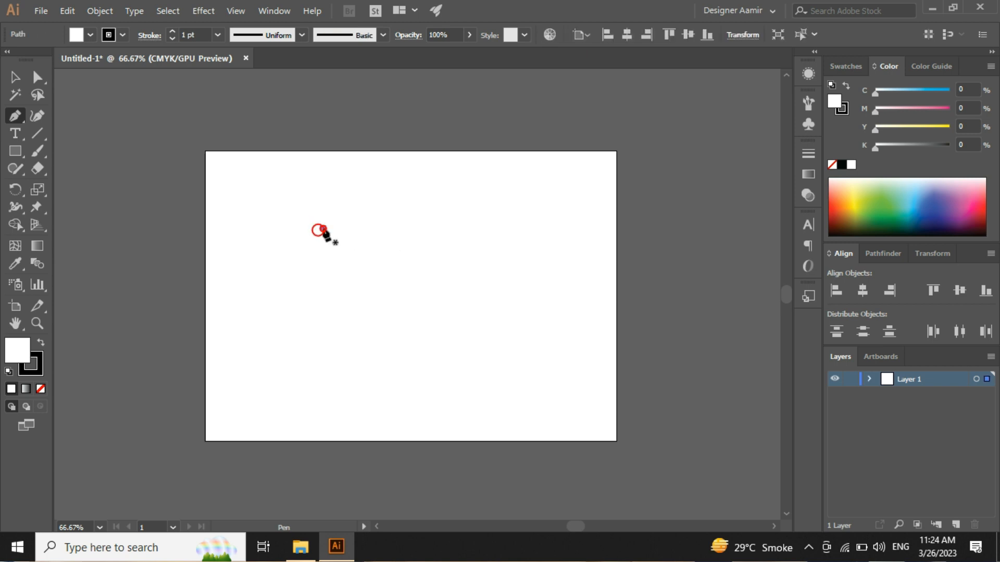
click(480, 228)
click(479, 375)
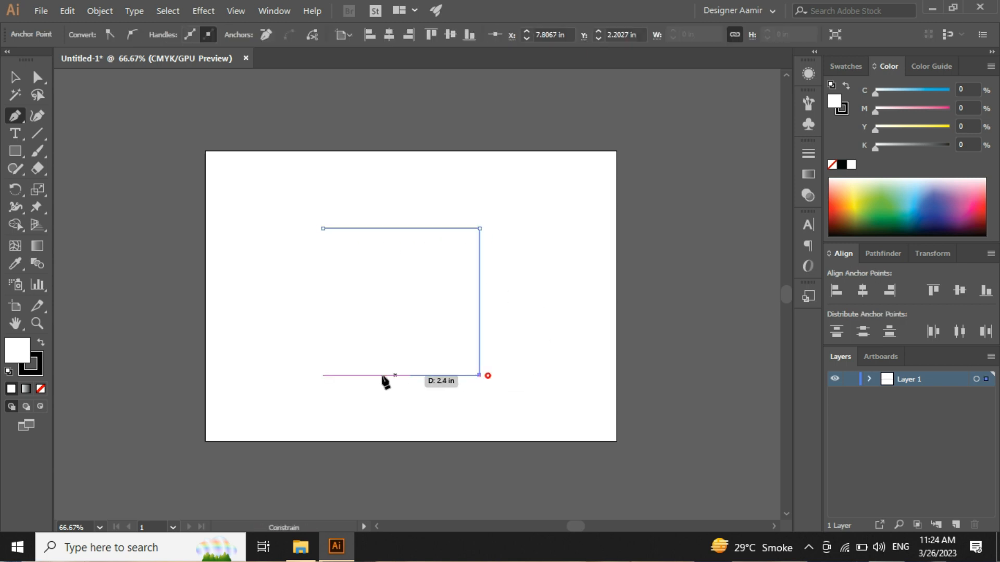
click(323, 375)
click(322, 228)
Step: Bow the square's top edge upward and its right edge outward into arcs with the Curvature tool
click(37, 115)
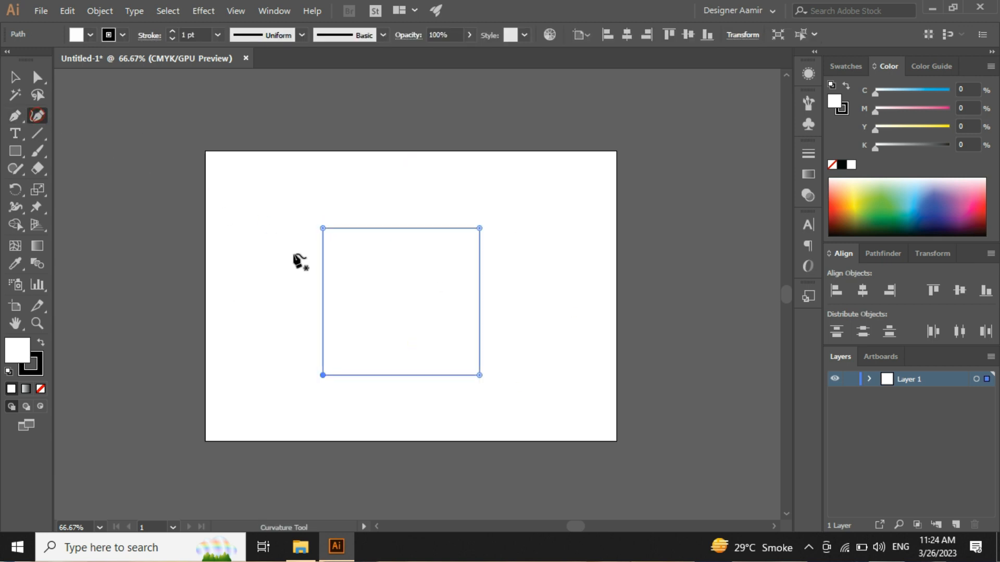
click(404, 228)
drag(404, 228, 398, 185)
key(ctrl+z)
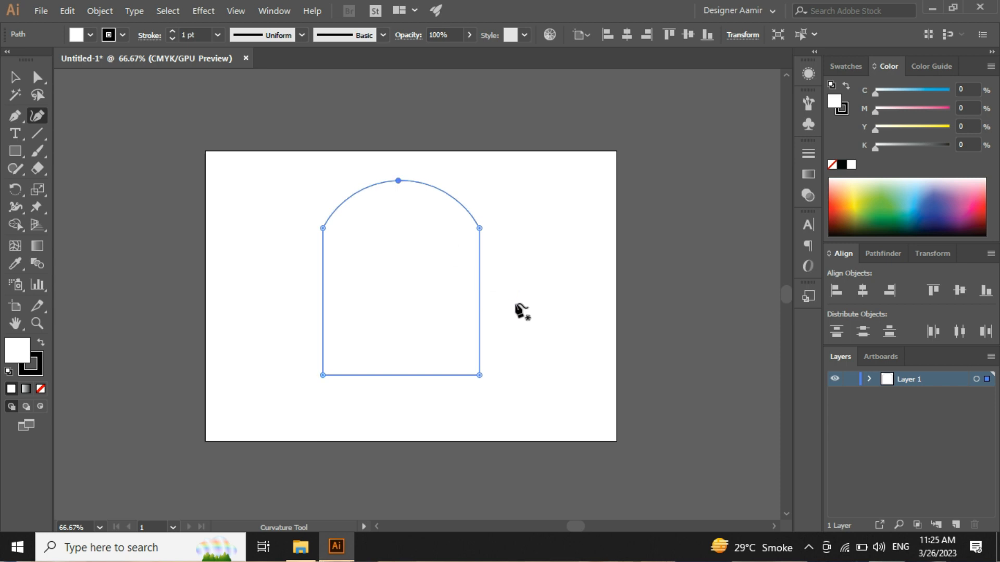
click(479, 374)
drag(480, 302, 511, 308)
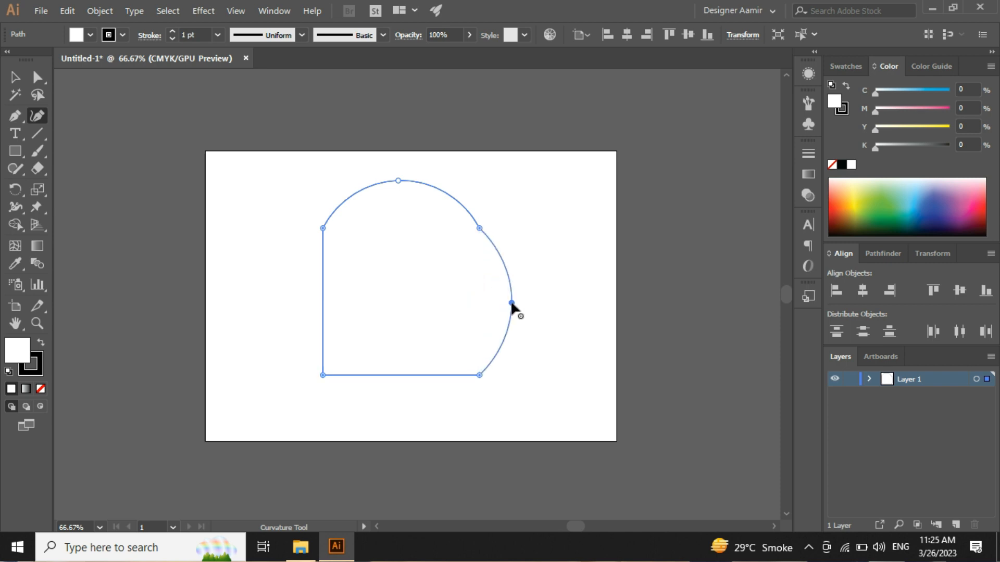
Step: Curve the square's bottom edge upward and its left edge inward into concave arcs
drag(396, 375, 397, 333)
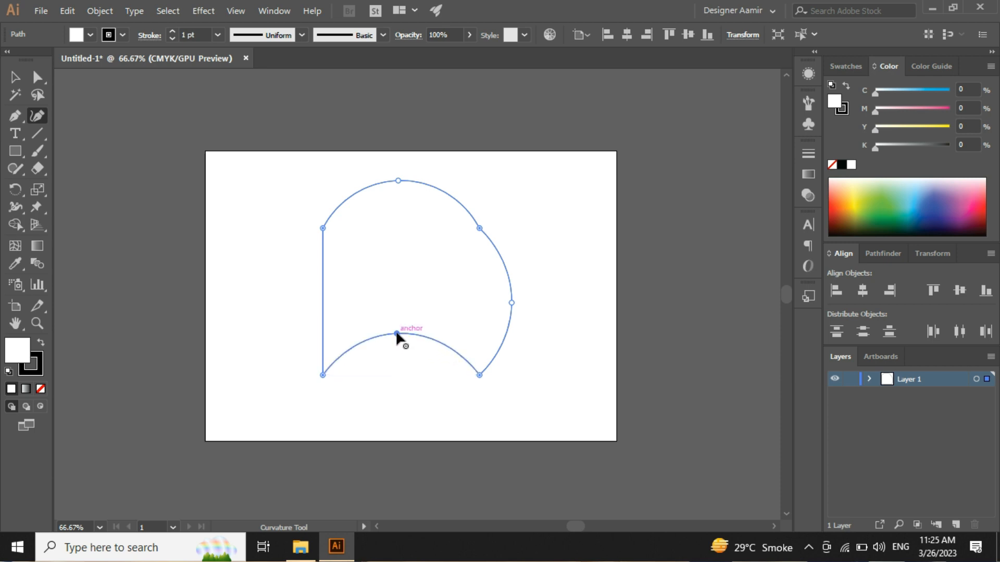
drag(323, 290, 355, 288)
key(v)
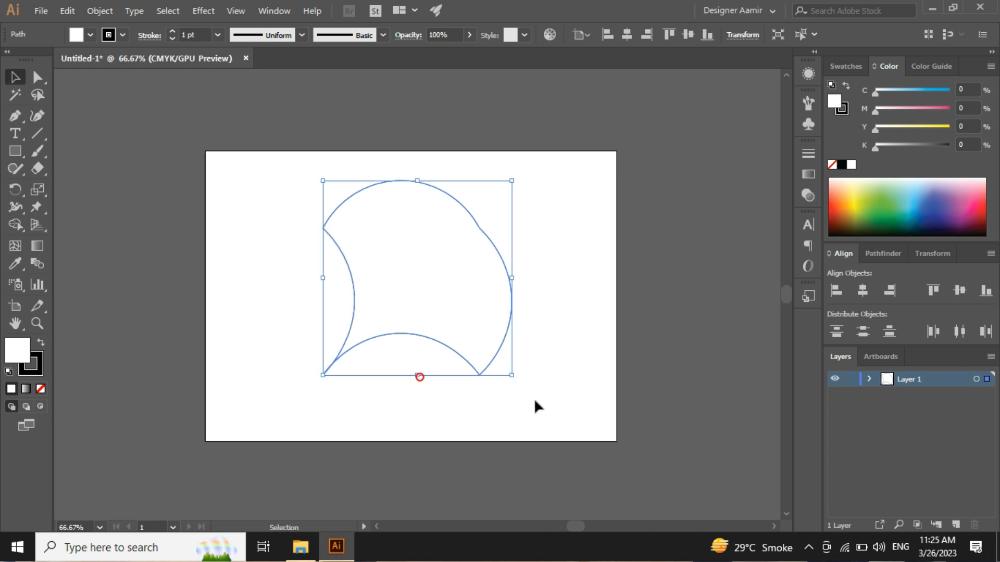
Step: Deselect the curved shape, then select the whole shape again with a marquee around it
click(579, 405)
drag(587, 420, 254, 173)
click(558, 338)
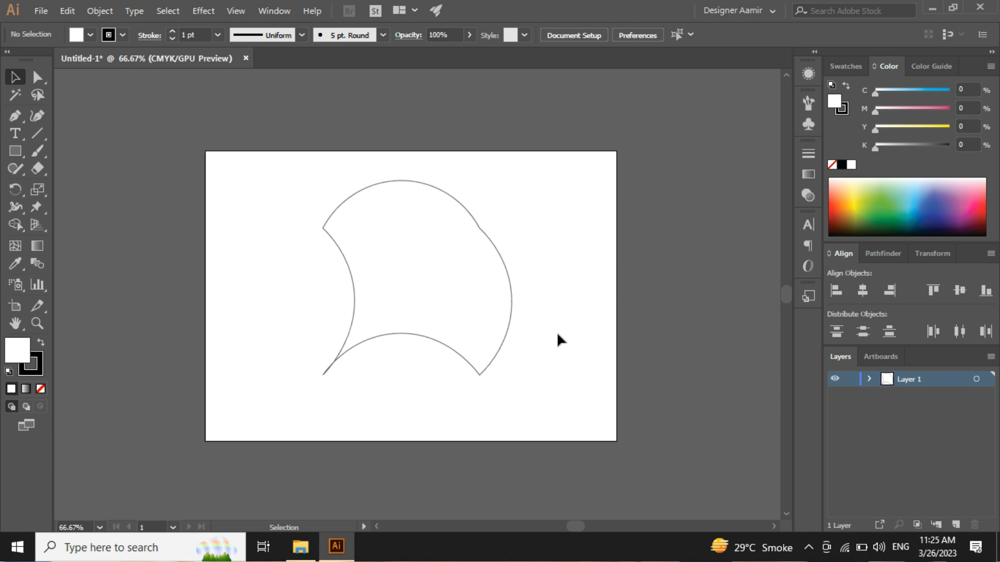
drag(567, 415, 273, 183)
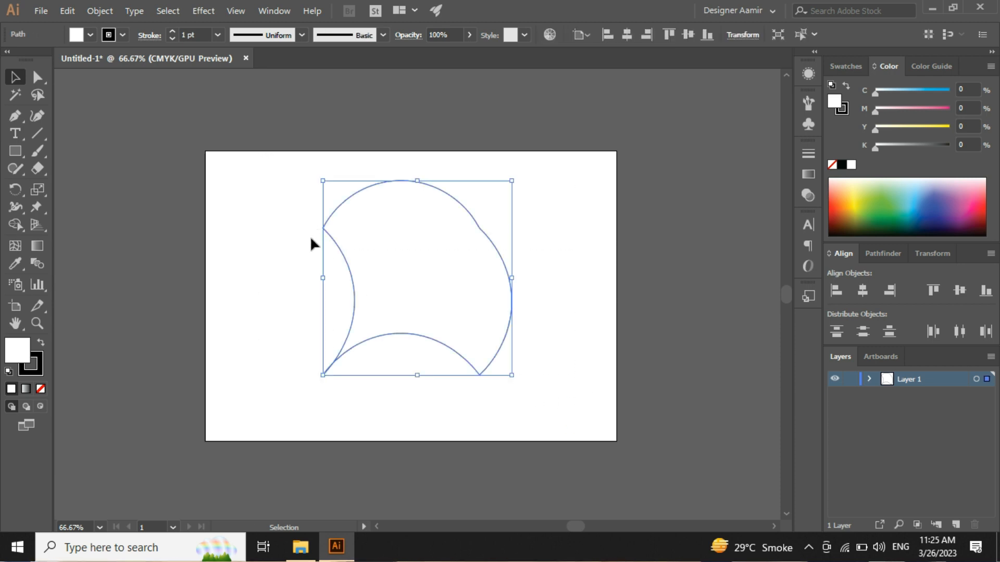